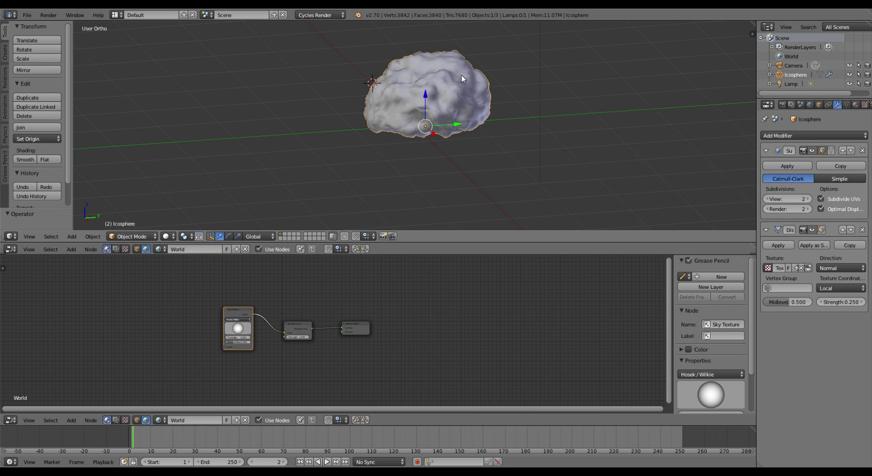
Switch the rock to Edit Mode and bring up the Mesh > UV Unwrap options.
{"action": "scroll", "coordinate": [67, 42], "scroll_direction": "down", "scroll_amount": 1}
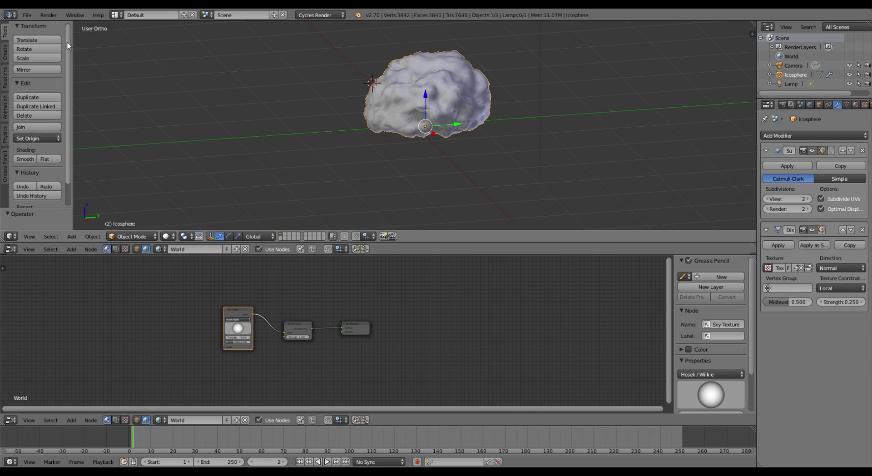
{"action": "left_click_drag", "start_coordinate": [67, 42], "coordinate": [67, 63]}
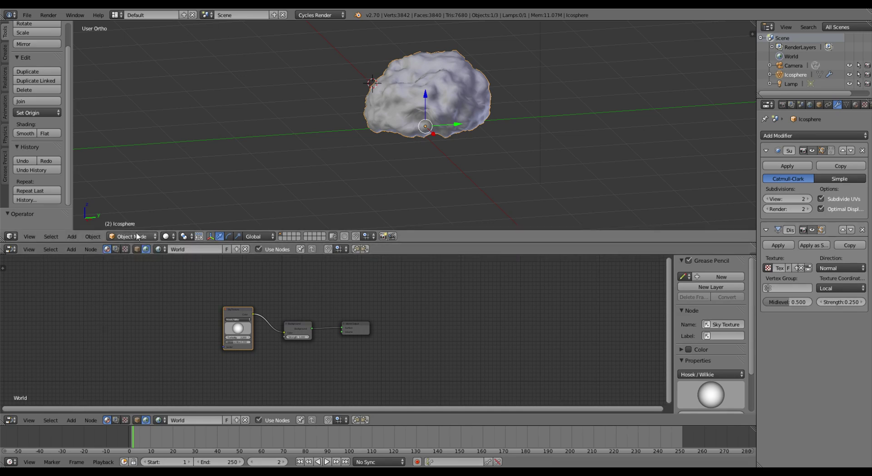
{"action": "left_click", "coordinate": [147, 238]}
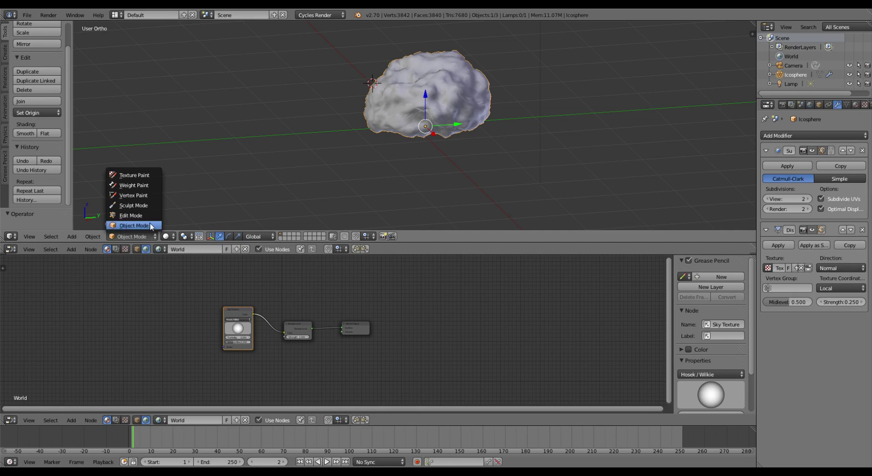
{"action": "left_click", "coordinate": [138, 218]}
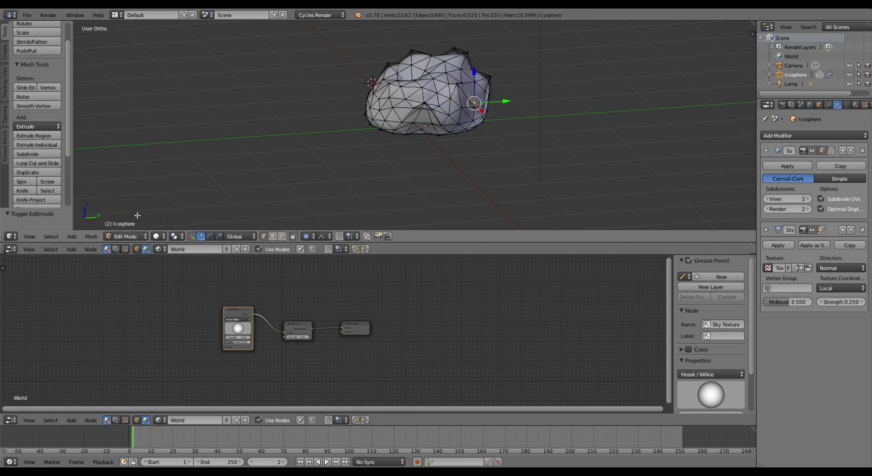
{"action": "left_click", "coordinate": [92, 238]}
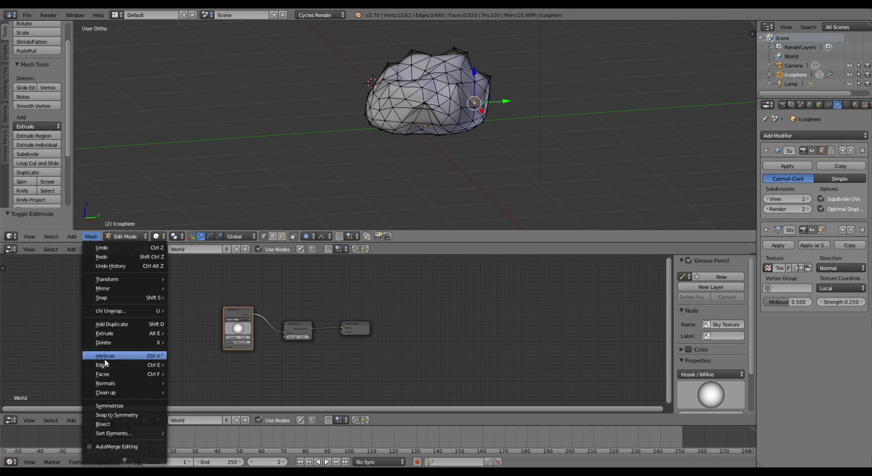
{"action": "mouse_move", "coordinate": [112, 311]}
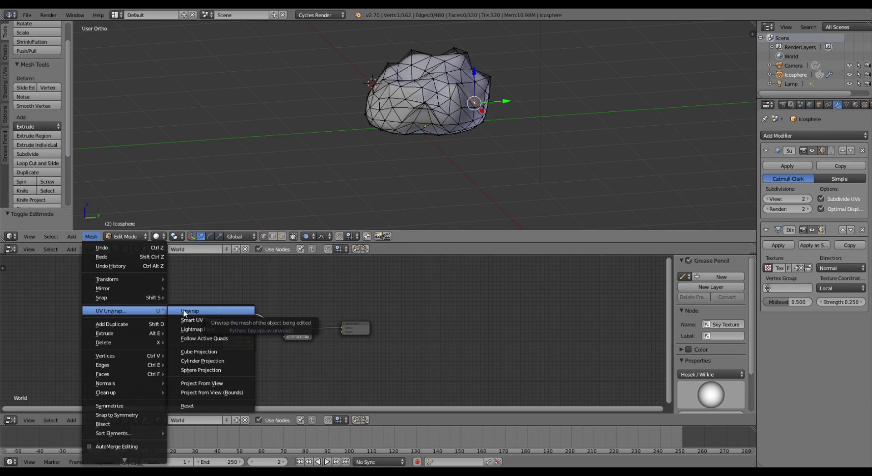
Unwrap the rock's UVs and begin an Autodesk FBX export.
{"action": "left_click", "coordinate": [182, 312]}
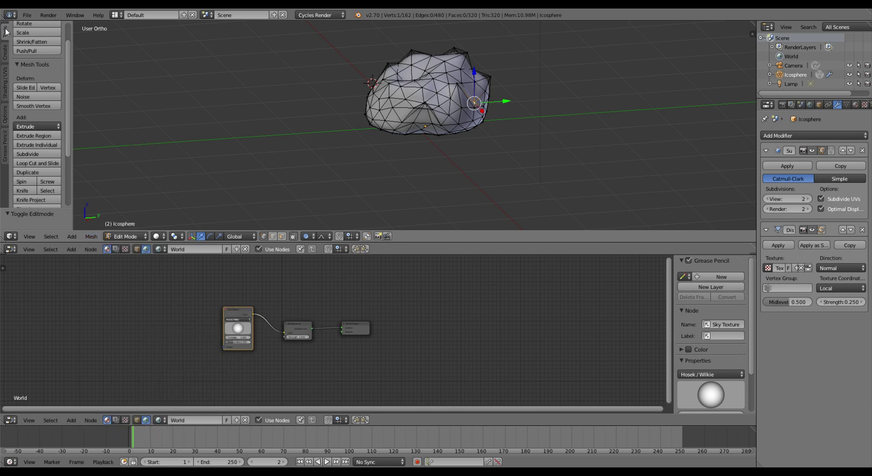
{"action": "left_click", "coordinate": [26, 17]}
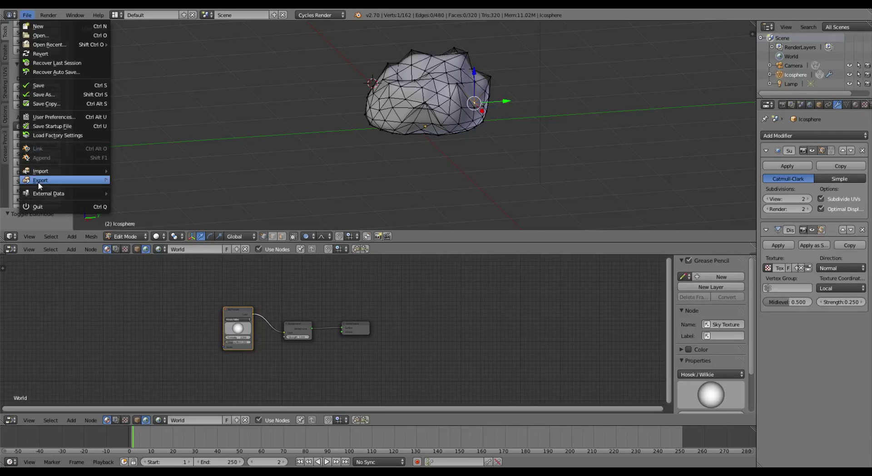
{"action": "mouse_move", "coordinate": [41, 180]}
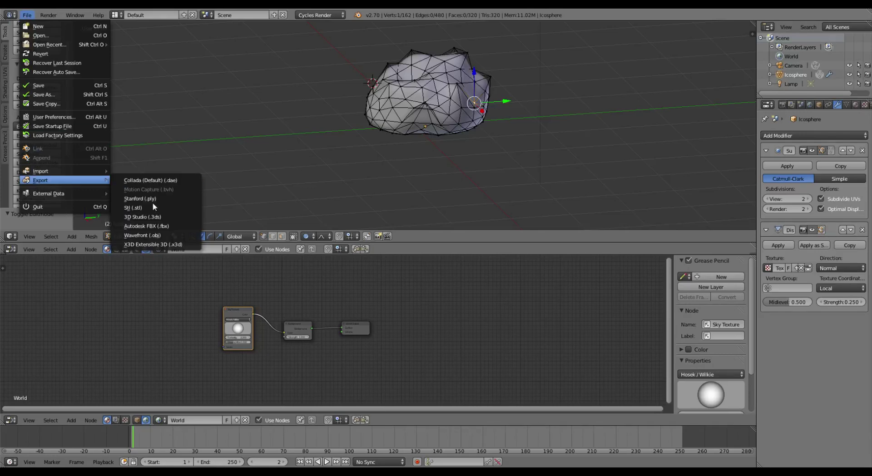
{"action": "left_click", "coordinate": [170, 226]}
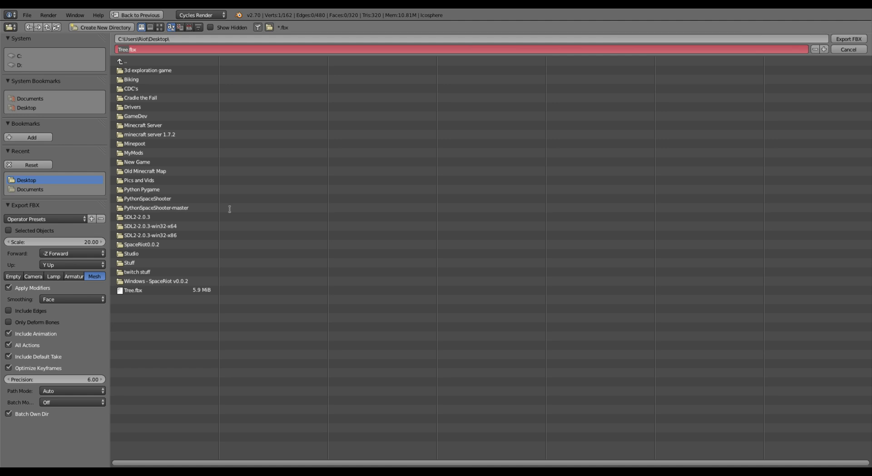
Name the FBX export Rock.fbx and keep its scale at 20.00.
{"action": "key", "text": "BackSpace"}
{"action": "key", "text": "BackSpace"}
{"action": "key", "text": "BackSpace"}
{"action": "type", "text": "Rock"}
{"action": "key", "text": "Return"}
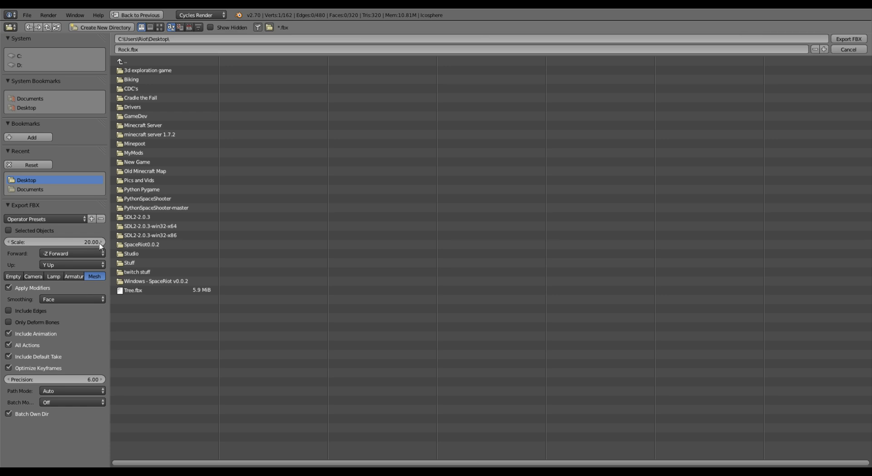
{"action": "left_click", "coordinate": [101, 244]}
{"action": "left_click_drag", "start_coordinate": [55, 242], "coordinate": [46, 242]}
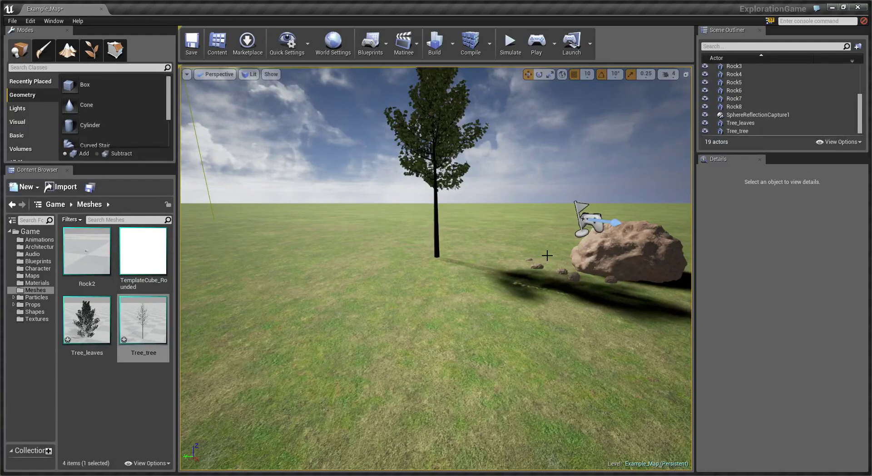
Select and frame Rock2, then orbit and zoom around it for a close look.
{"action": "left_click", "coordinate": [605, 254]}
{"action": "key", "text": "f"}
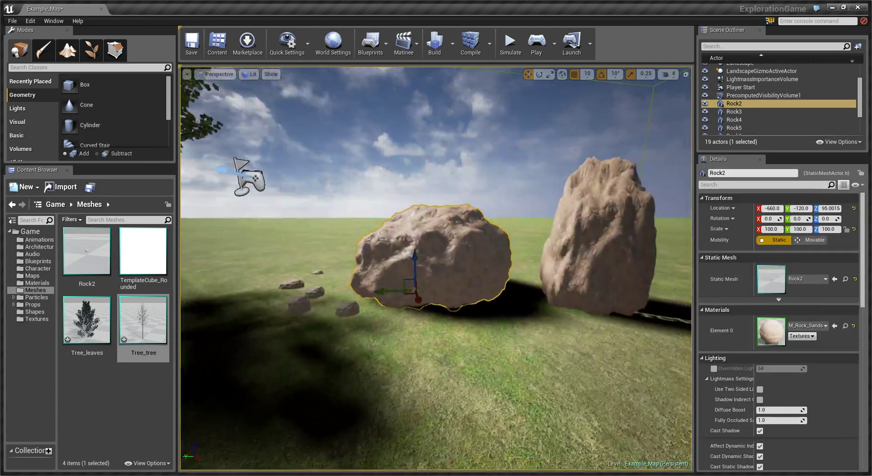
{"action": "left_click_drag", "start_coordinate": [436, 269], "coordinate": [410, 268], "text": "alt"}
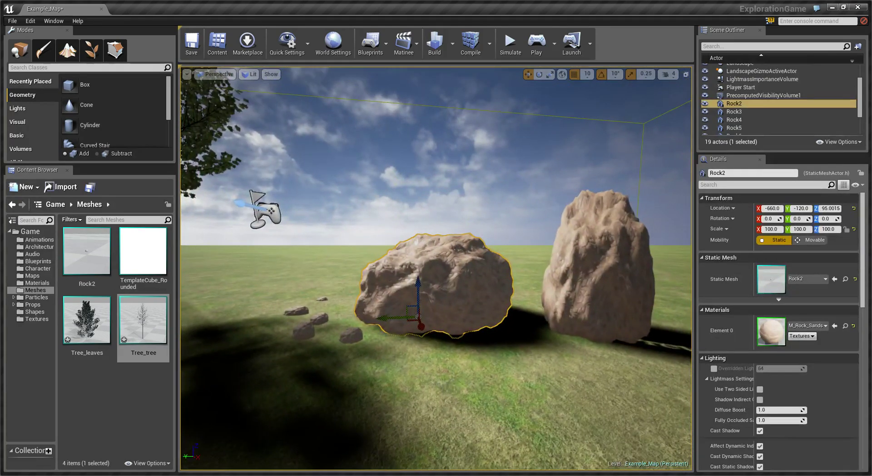
{"action": "scroll", "coordinate": [436, 268], "scroll_direction": "down", "scroll_amount": 5}
{"action": "scroll", "coordinate": [436, 268], "scroll_direction": "up", "scroll_amount": 4}
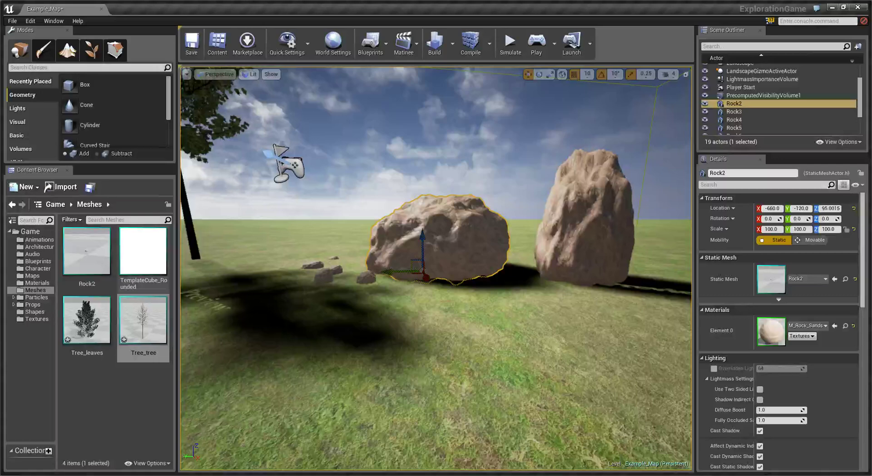
Pull the camera back from the rocks with the Down arrow key.
{"action": "key", "text": "Down"}
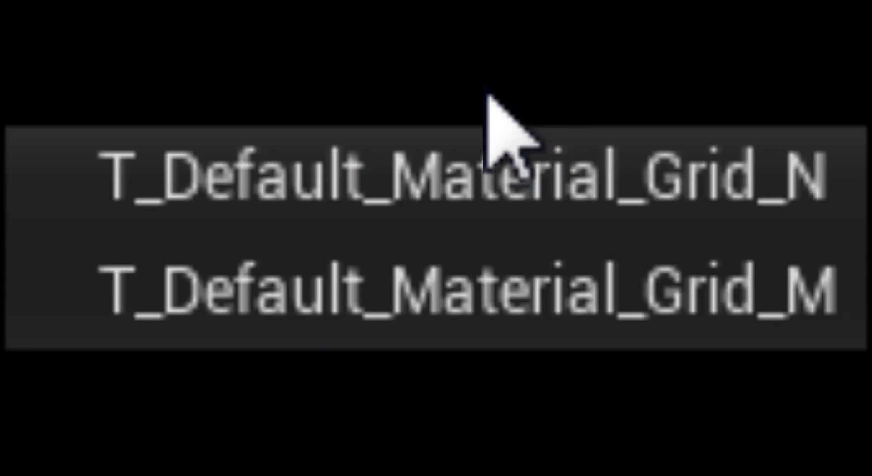
Scroll the material list and select M_Concrete_Grime for Rock2's Element 0.
{"action": "scroll", "coordinate": [431, 305], "scroll_direction": "down", "scroll_amount": 5}
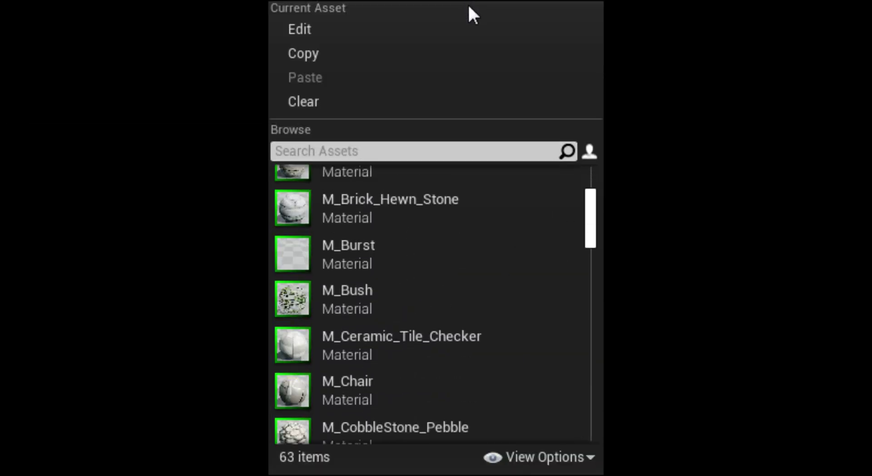
{"action": "scroll", "coordinate": [432, 305], "scroll_direction": "down", "scroll_amount": 4}
{"action": "scroll", "coordinate": [431, 304], "scroll_direction": "down", "scroll_amount": 2}
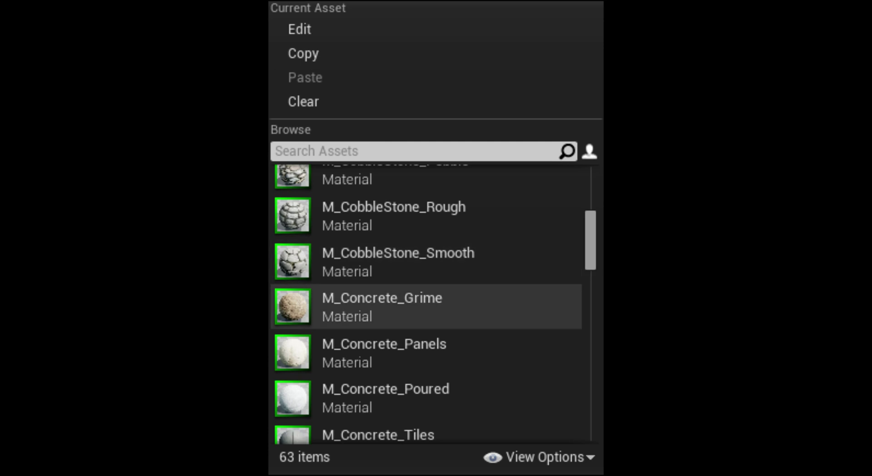
{"action": "left_click", "coordinate": [382, 307]}
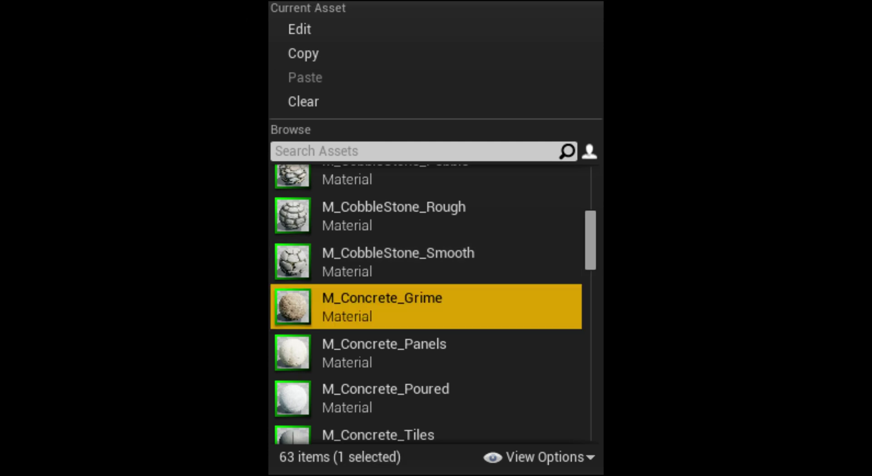